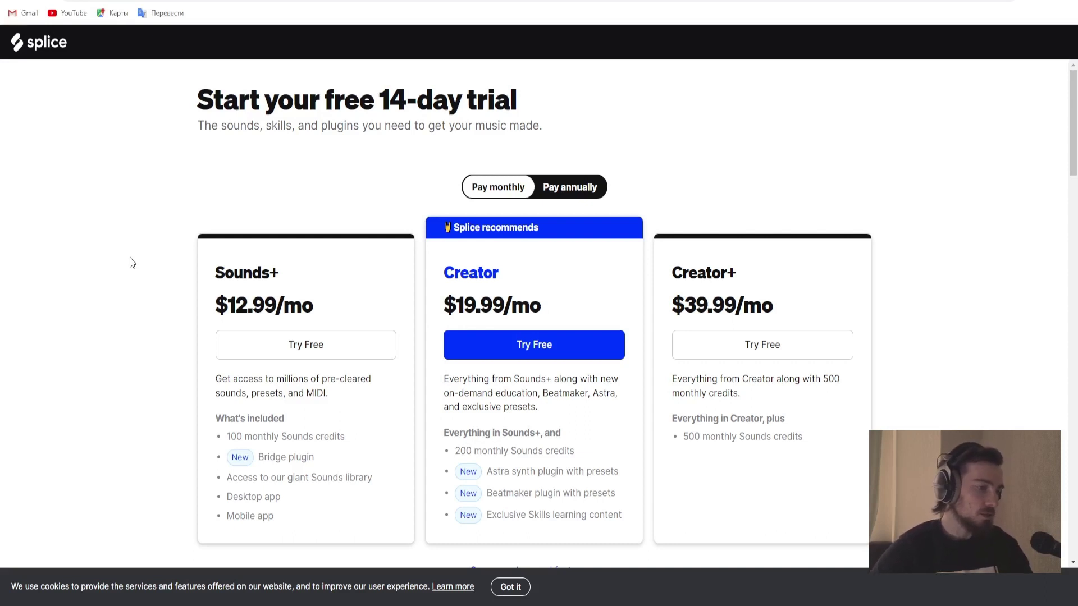
# Step: Look over the subscription plans and trial information on the Splice pricing page
pyautogui.scroll(-1, 132, 263)
pyautogui.scroll(-1, 132, 263)
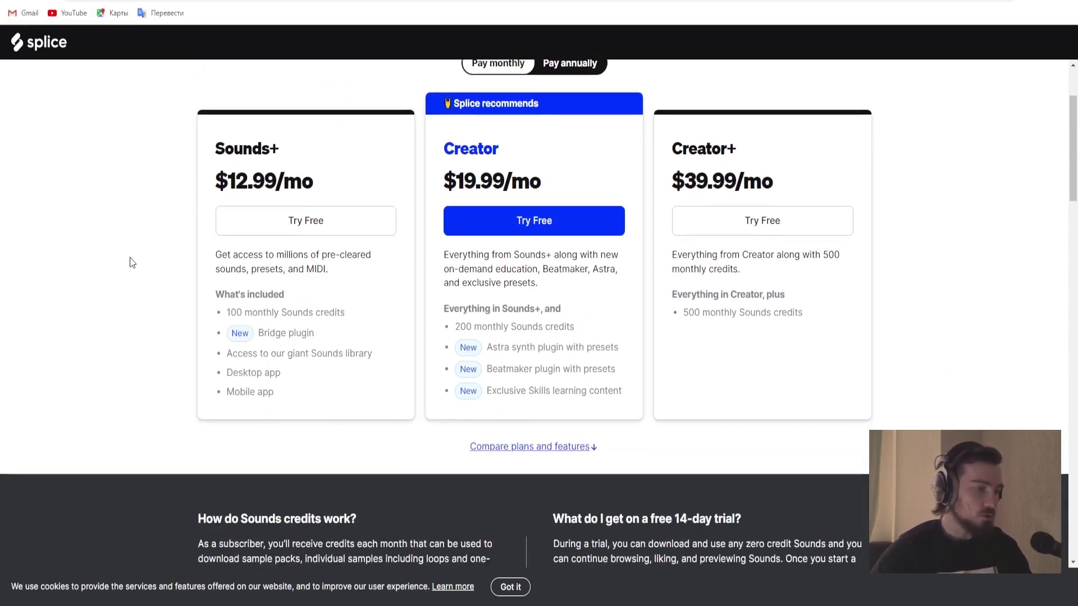
pyautogui.scroll(-3, 132, 263)
pyautogui.scroll(-5, 129, 262)
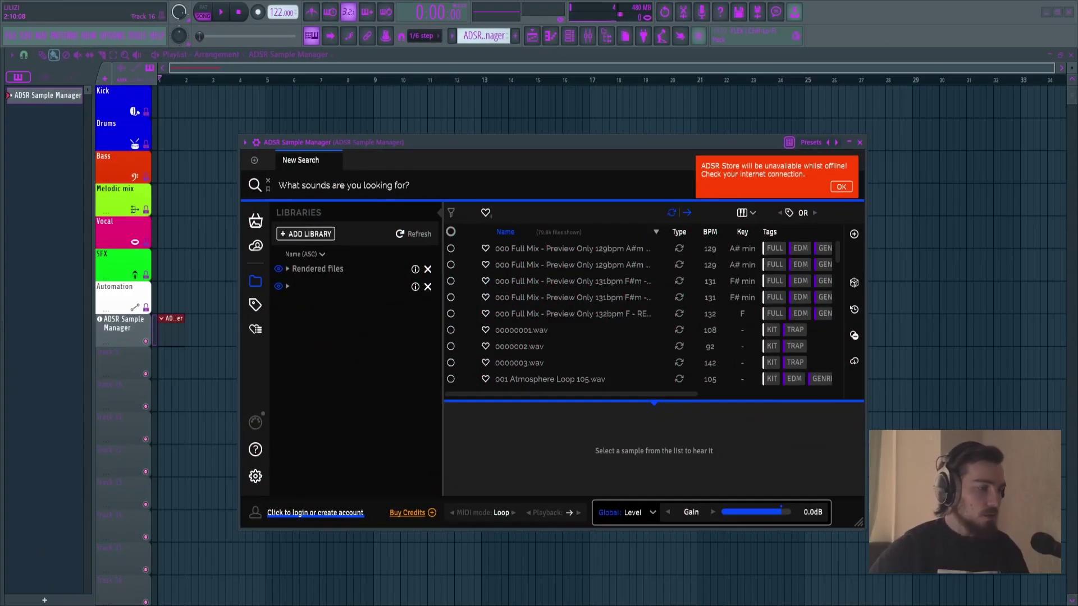
# Step: In FL Studio, reposition the ADSR Sample Manager window and collapse its Libraries panel
pyautogui.moveTo(496, 140)
pyautogui.mouseDown()
pyautogui.moveTo(477, 137)
pyautogui.moveTo(488, 145)
pyautogui.mouseUp()
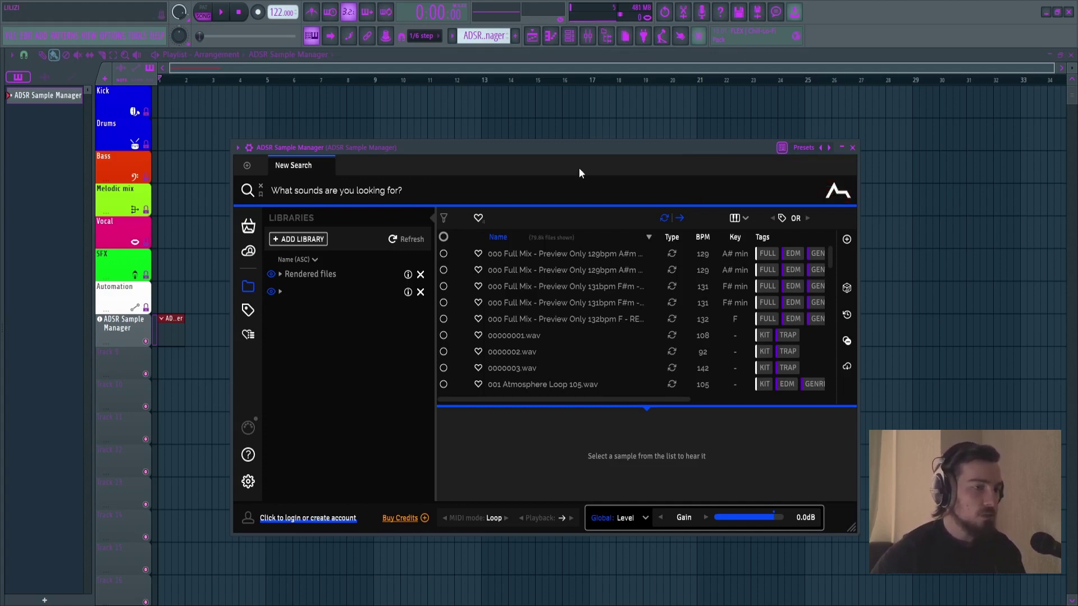
pyautogui.moveTo(564, 148); pyautogui.dragTo(603, 146)
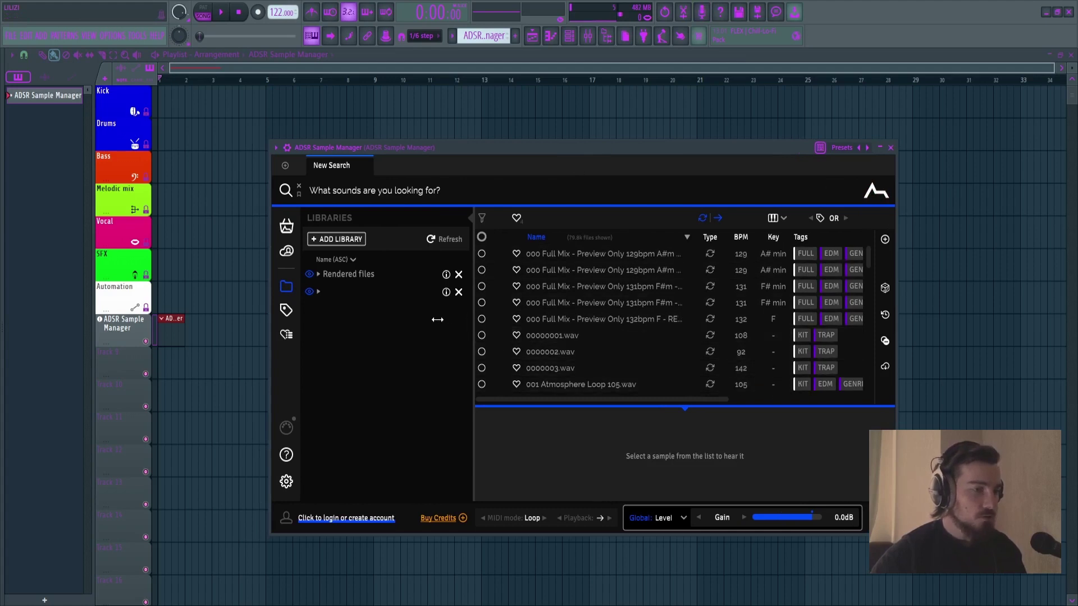
pyautogui.moveTo(437, 319); pyautogui.dragTo(334, 327)
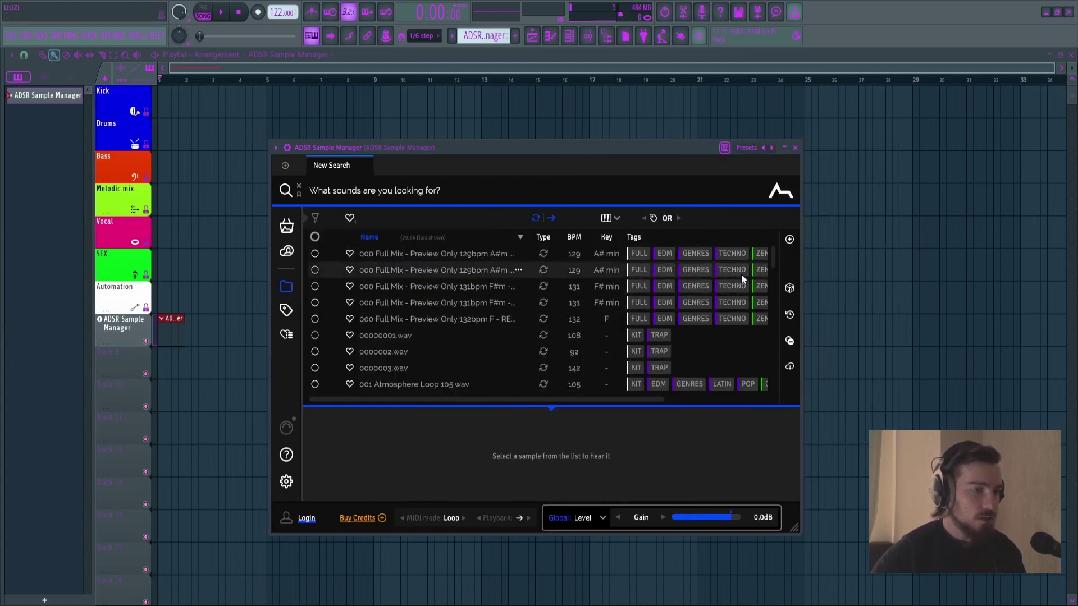
# Step: Examine the sample list's BPM, key and tag columns and try the loop and one-shot type filters
pyautogui.moveTo(539, 399); pyautogui.dragTo(666, 406)
pyautogui.scroll(-3, 571, 357)
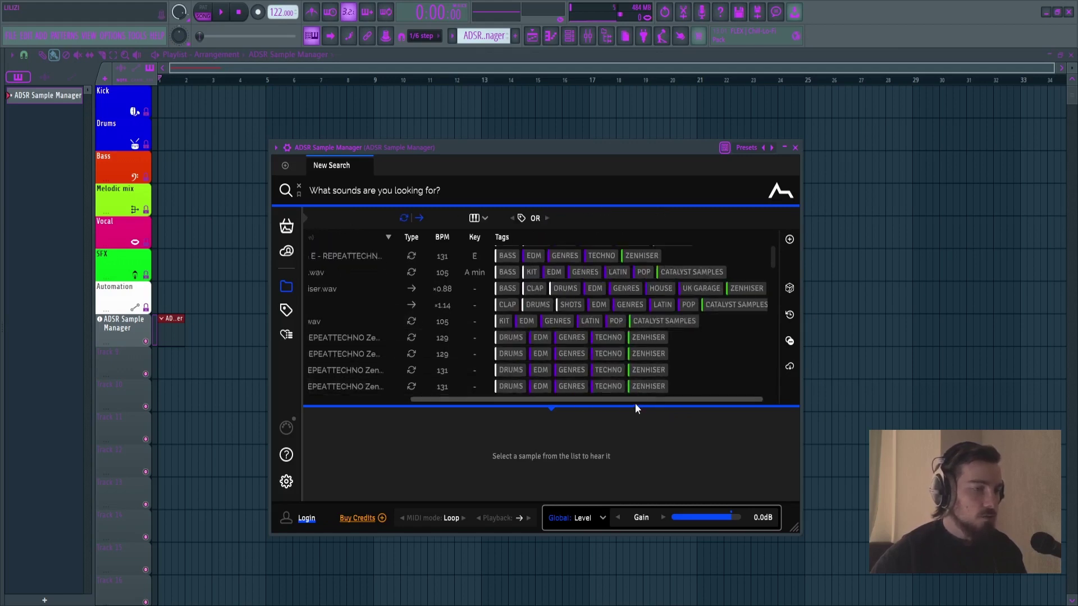
pyautogui.moveTo(630, 399); pyautogui.dragTo(481, 399)
pyautogui.scroll(5, 492, 353)
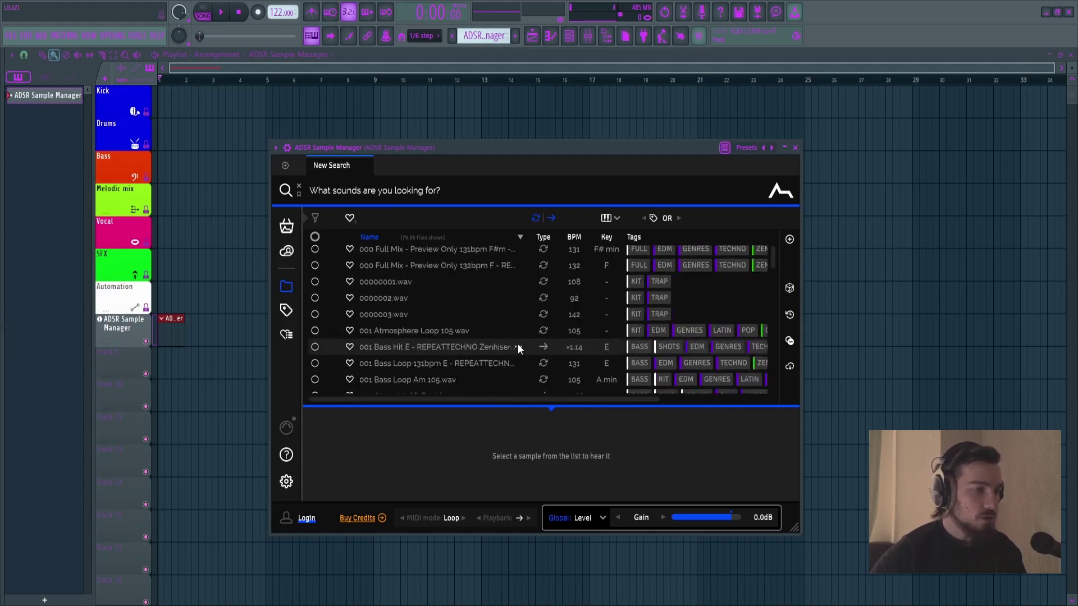
pyautogui.scroll(2, 517, 344)
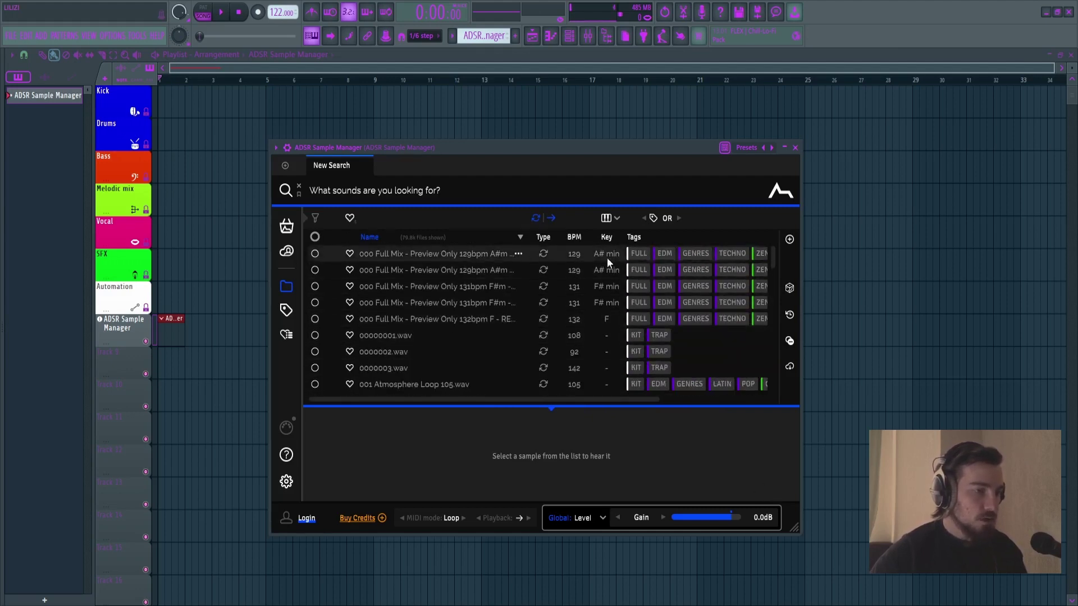
pyautogui.click(536, 218)
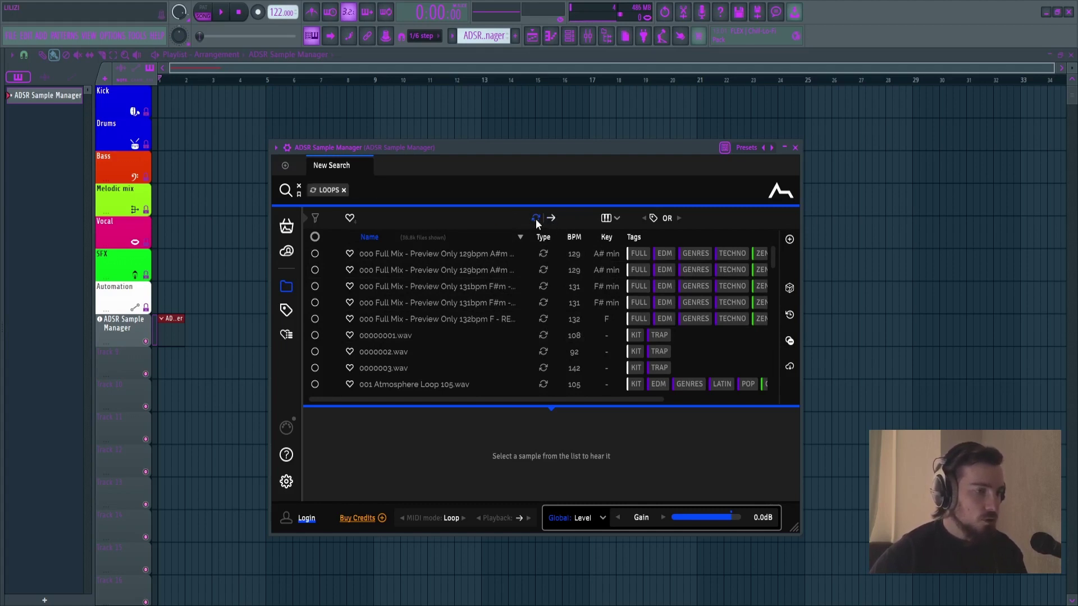
pyautogui.click(551, 219)
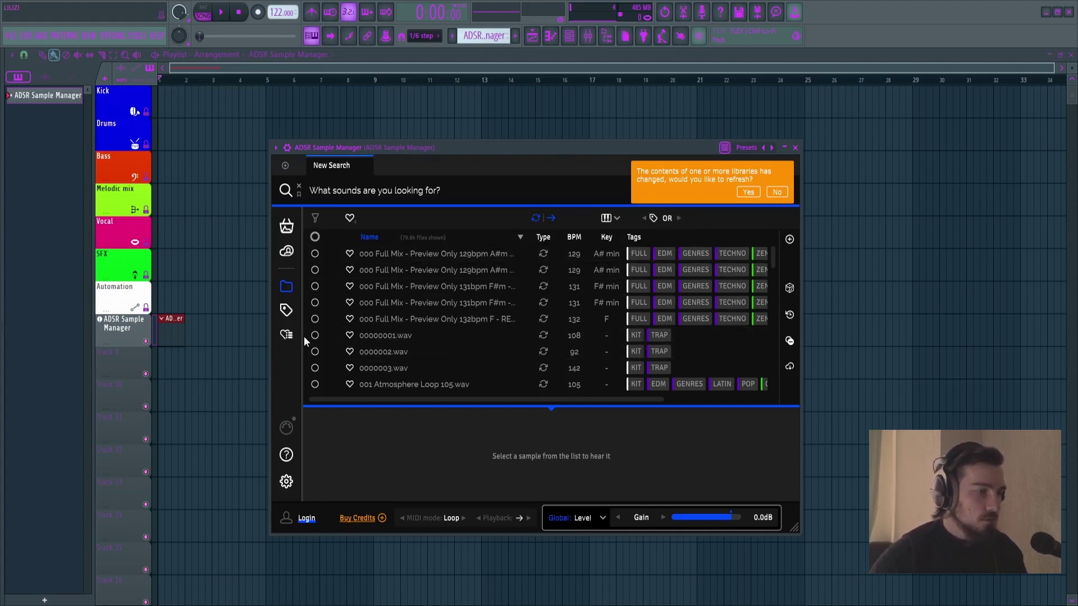
# Step: Restore the Libraries panel, and reposition and enlarge the ADSR Sample Manager window
pyautogui.moveTo(301, 337); pyautogui.dragTo(557, 349)
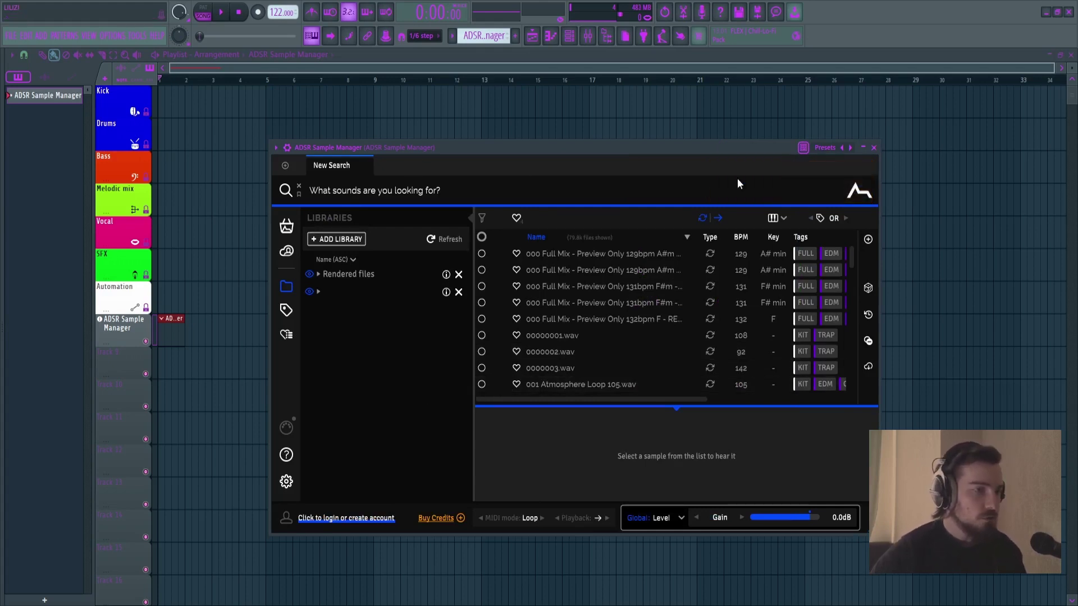
pyautogui.moveTo(541, 147); pyautogui.dragTo(546, 137)
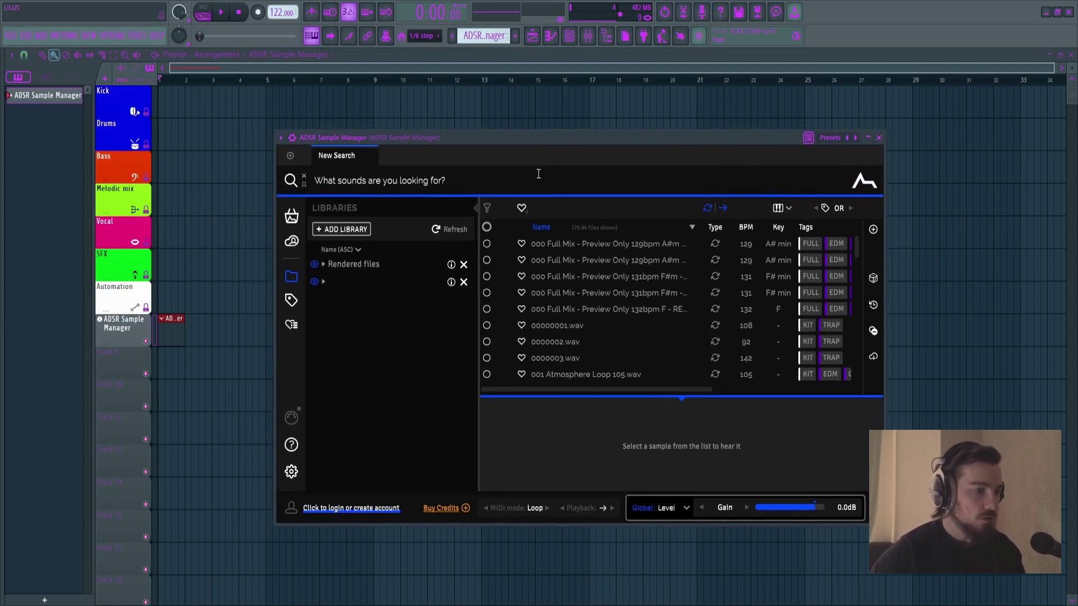
pyautogui.moveTo(880, 521); pyautogui.dragTo(913, 544)
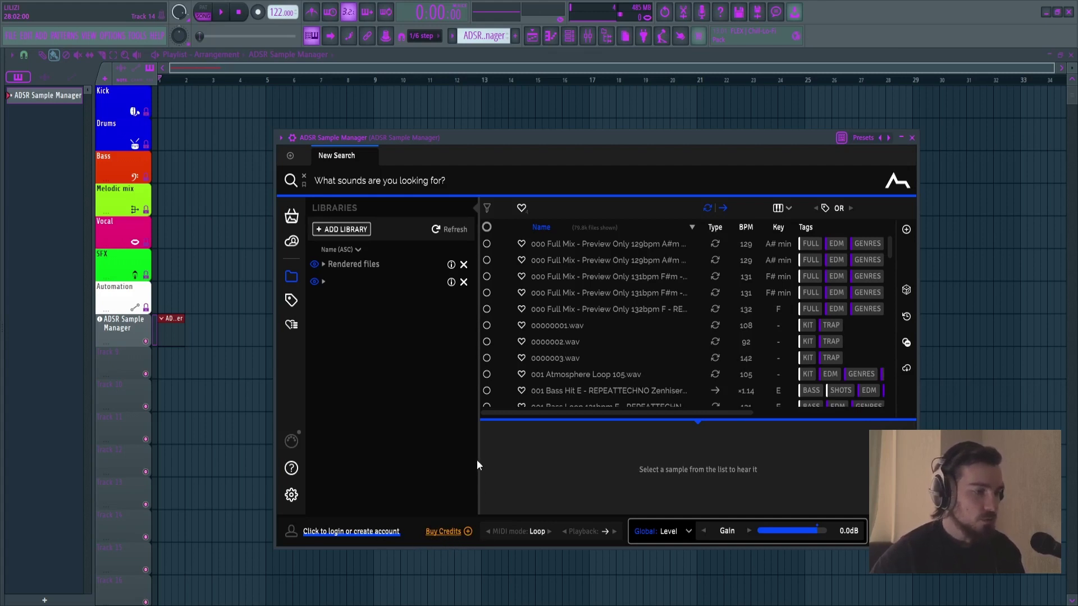
# Step: Collapse and reopen the Libraries panel beside the sample list
pyautogui.scroll(-3, 572, 284)
pyautogui.scroll(3, 561, 314)
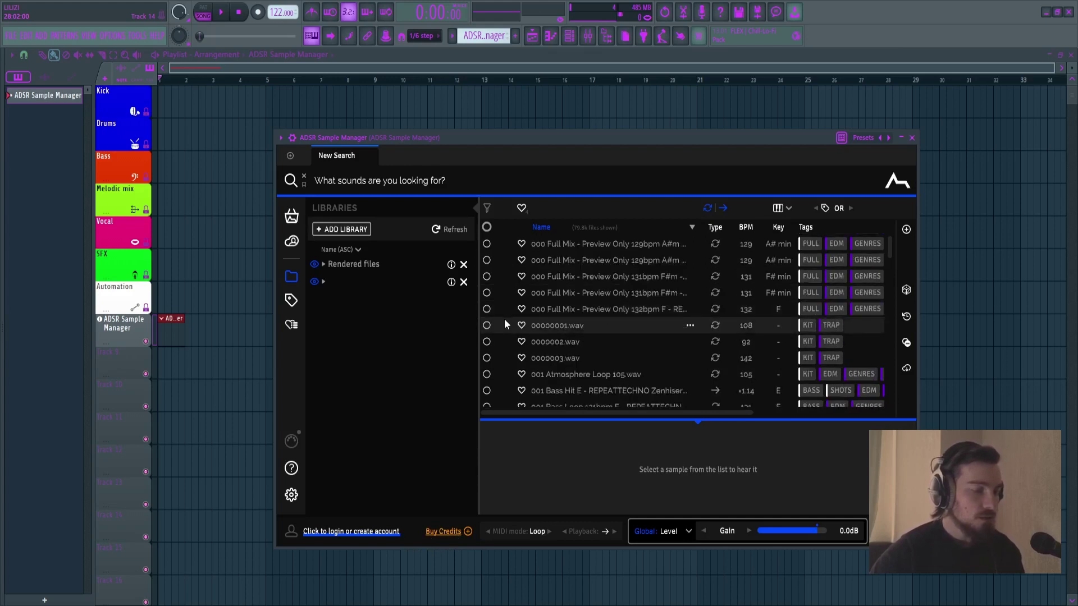
pyautogui.moveTo(478, 319); pyautogui.dragTo(460, 323)
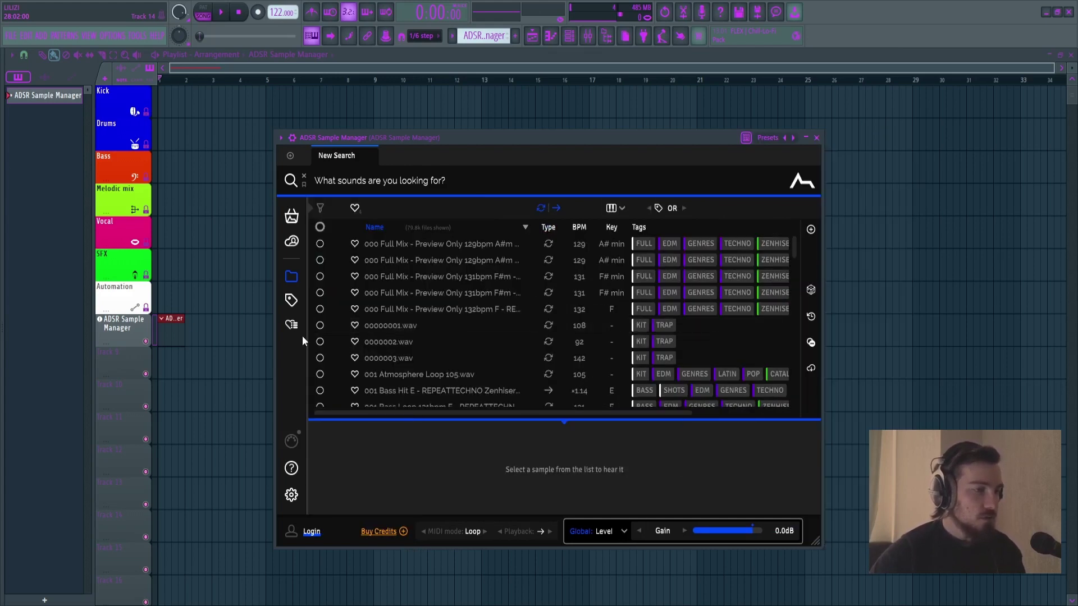
pyautogui.moveTo(305, 345); pyautogui.dragTo(503, 354)
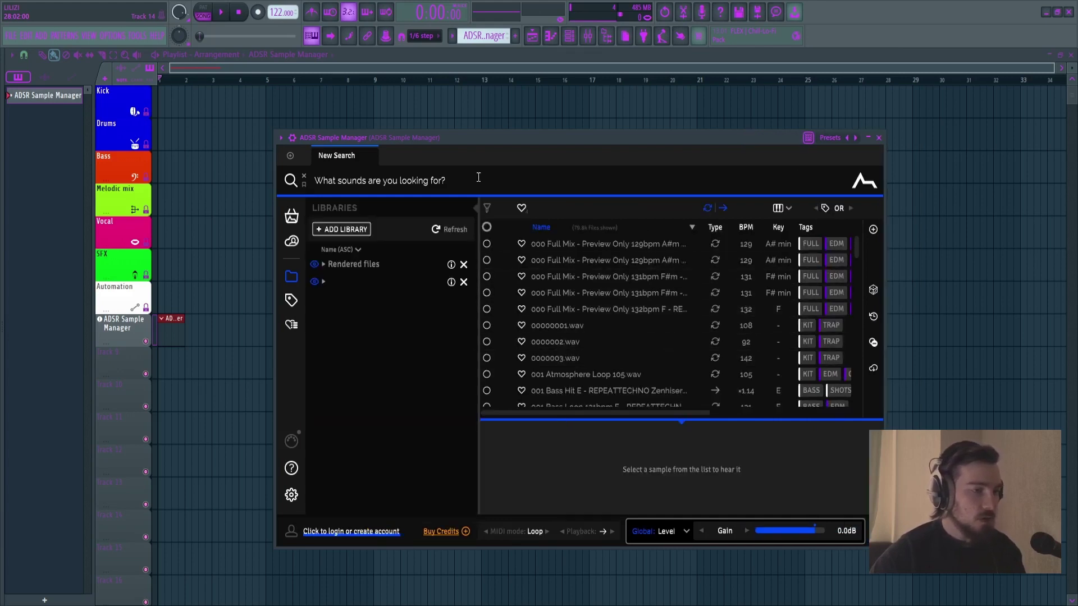
pyautogui.click(478, 180)
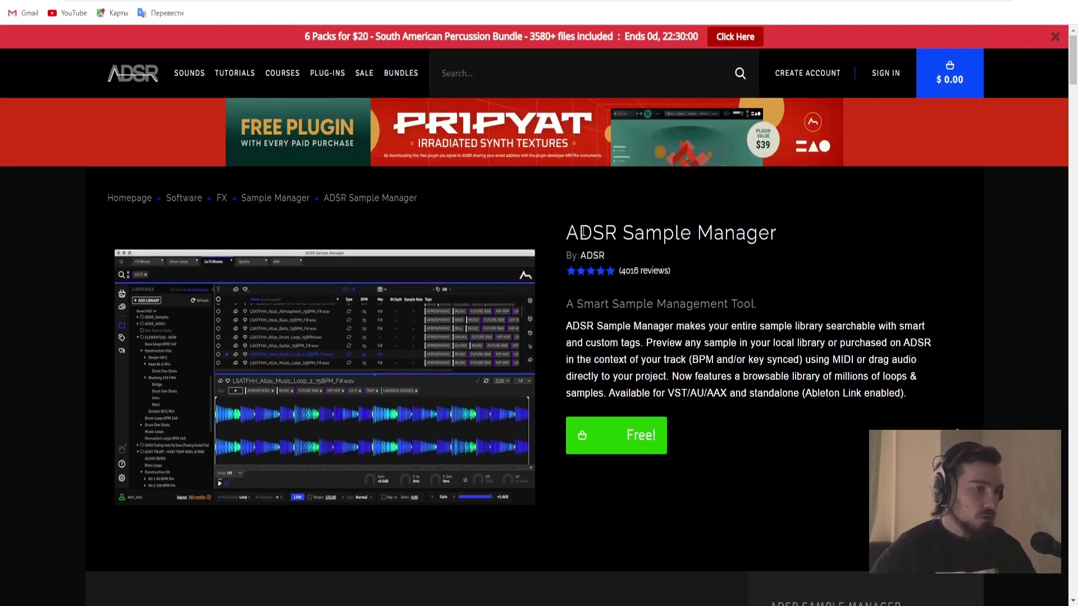
# Step: On the ADSR website in the browser, highlight the Sample Manager product title and view the site's plug-in categories
pyautogui.moveTo(560, 232); pyautogui.dragTo(758, 234)
pyautogui.click(779, 248)
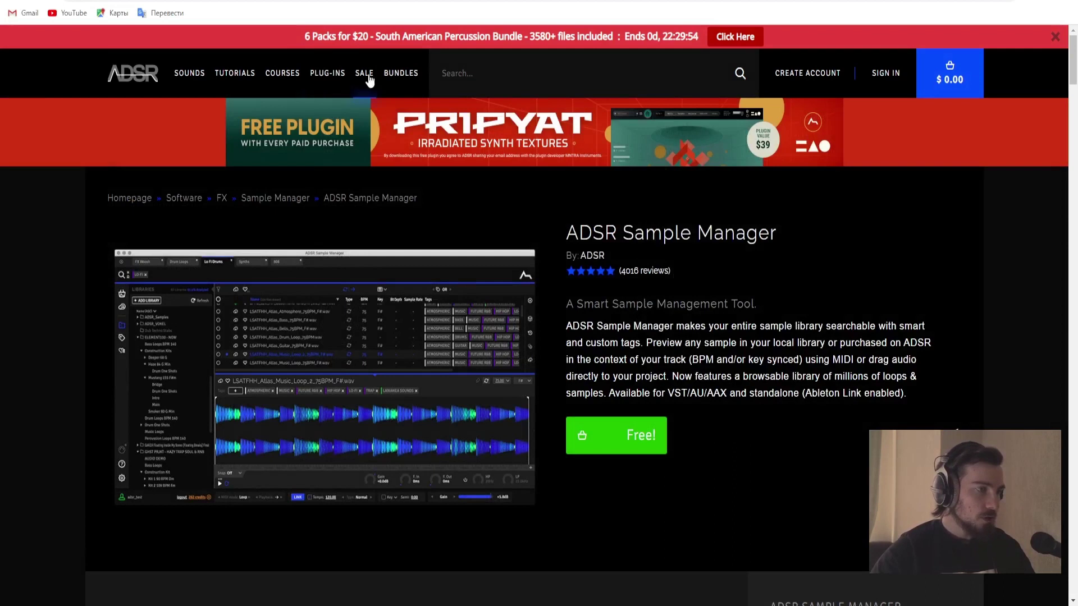
pyautogui.moveTo(328, 82)
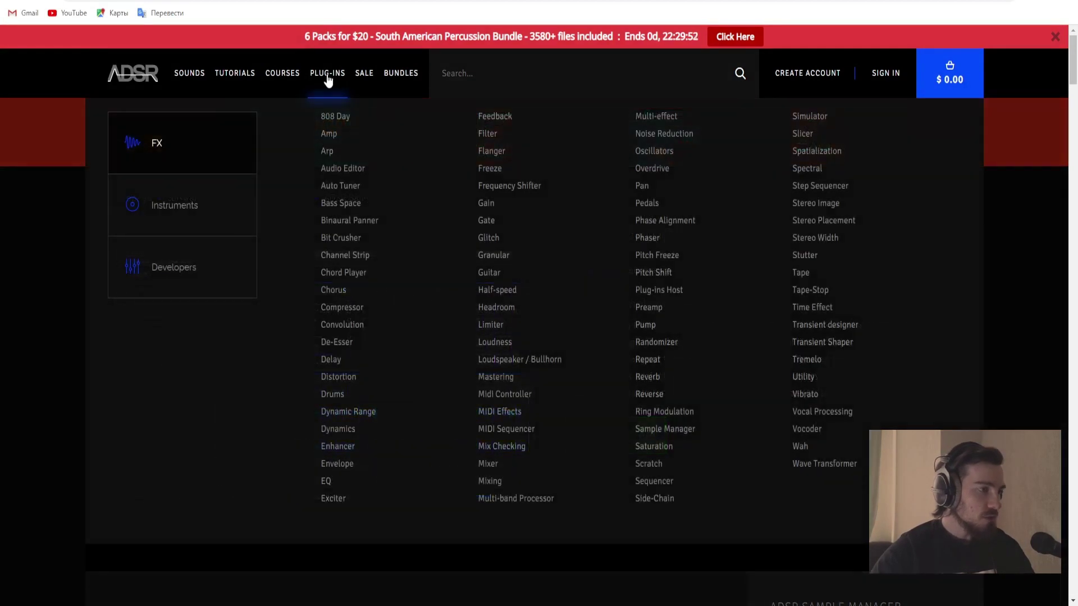
pyautogui.moveTo(231, 77)
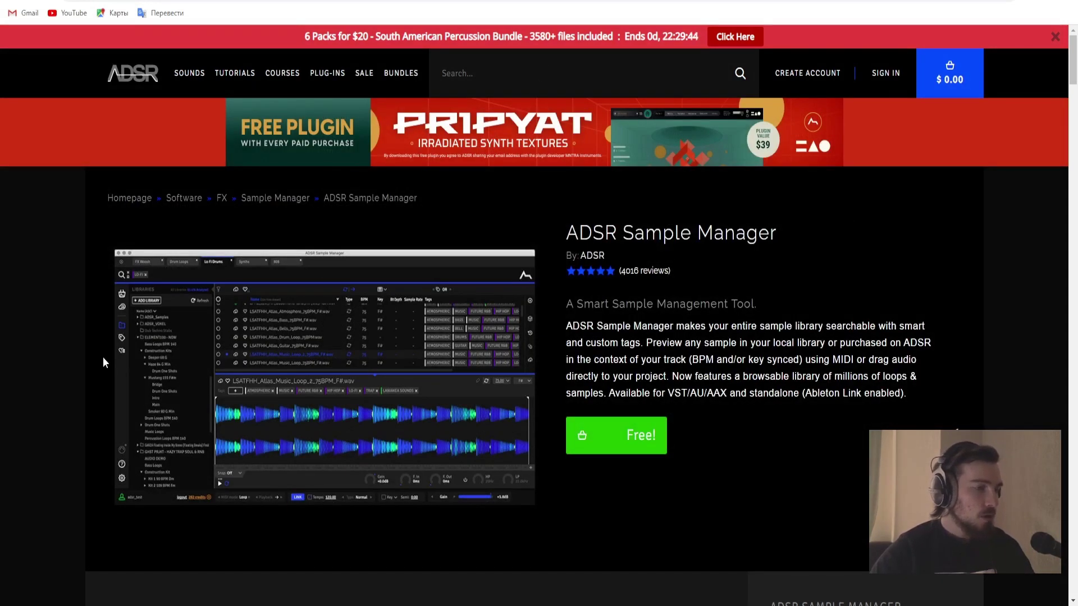
# Step: Read through the ADSR Sample Manager product page, from the feature list and version 1.7 and 1.6 notes to the reviews
pyautogui.scroll(-2, 103, 357)
pyautogui.scroll(-2, 103, 357)
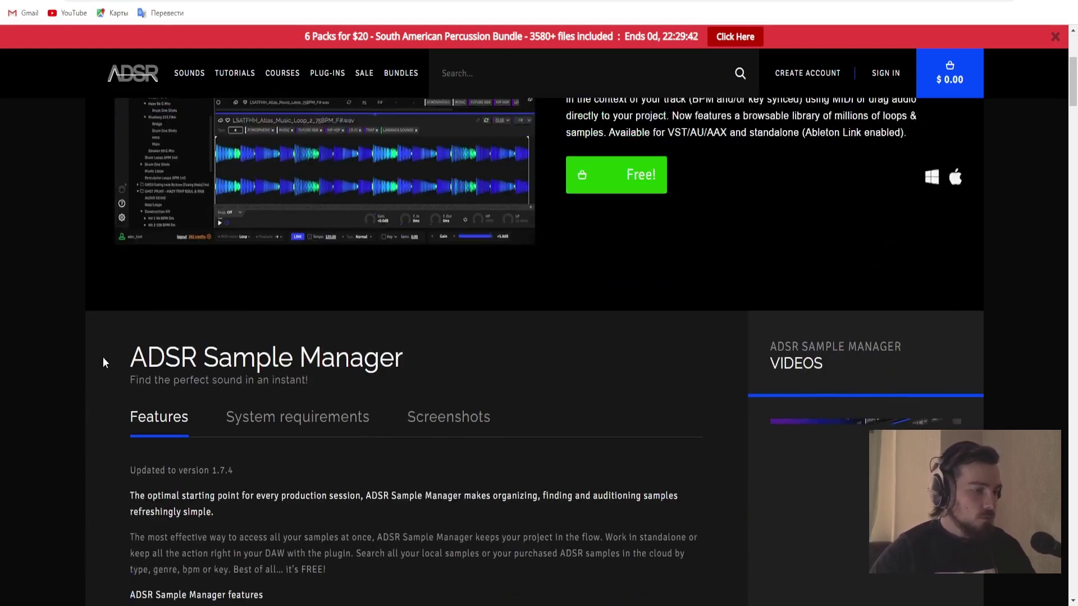
pyautogui.scroll(5, 347, 347)
pyautogui.scroll(-15, 562, 364)
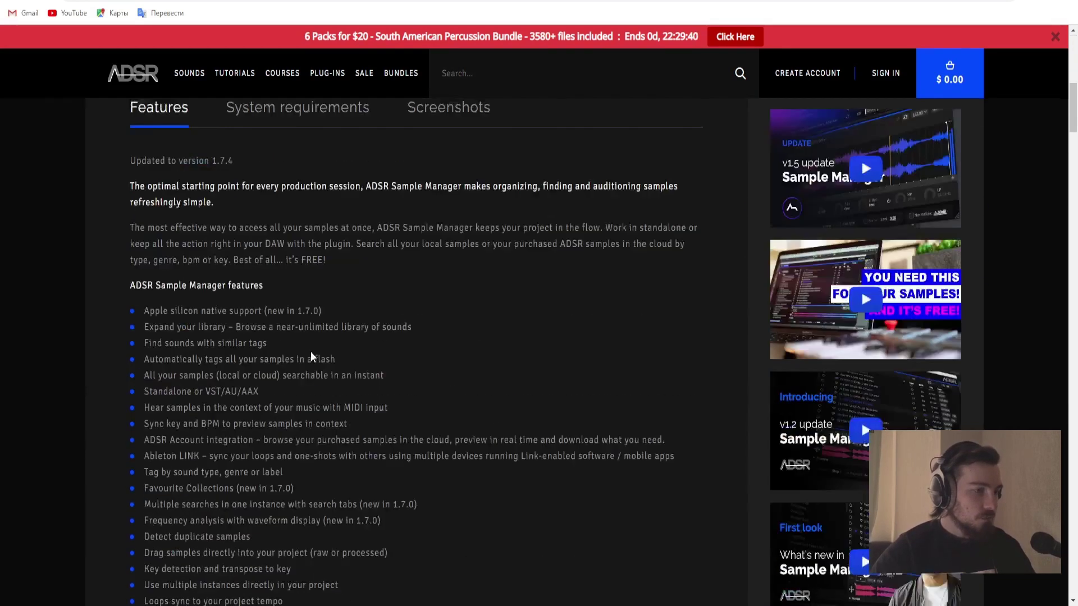
pyautogui.scroll(-5, 336, 361)
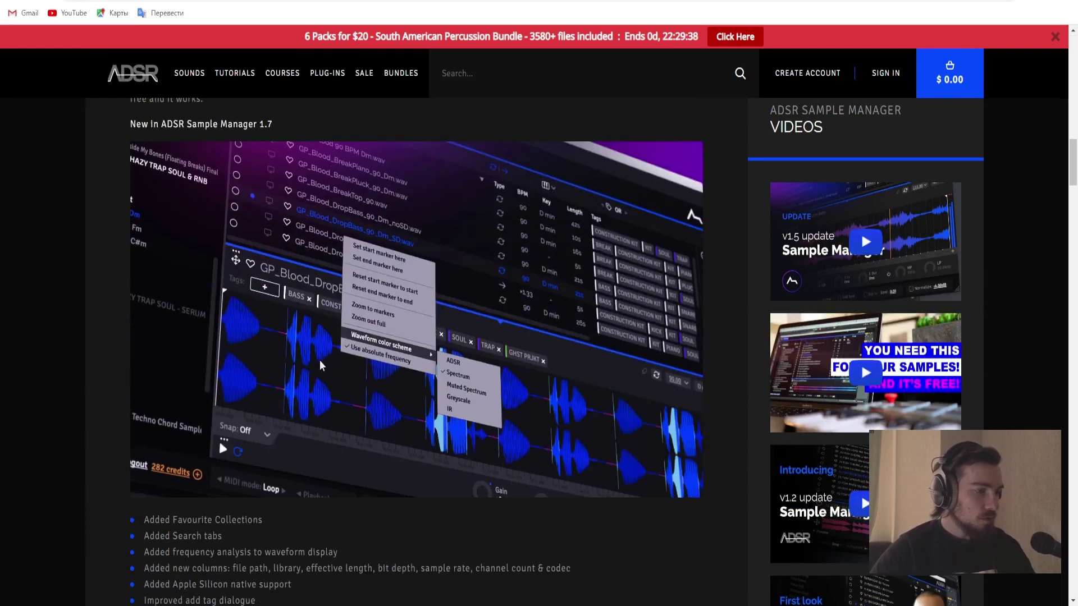
pyautogui.scroll(-3, 238, 353)
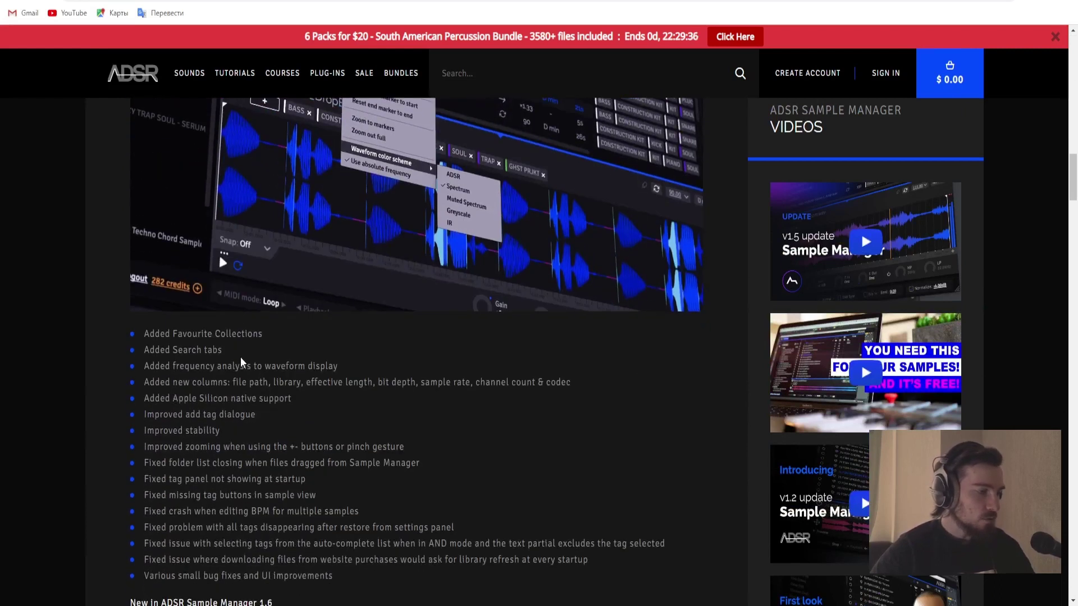
pyautogui.scroll(-8, 292, 421)
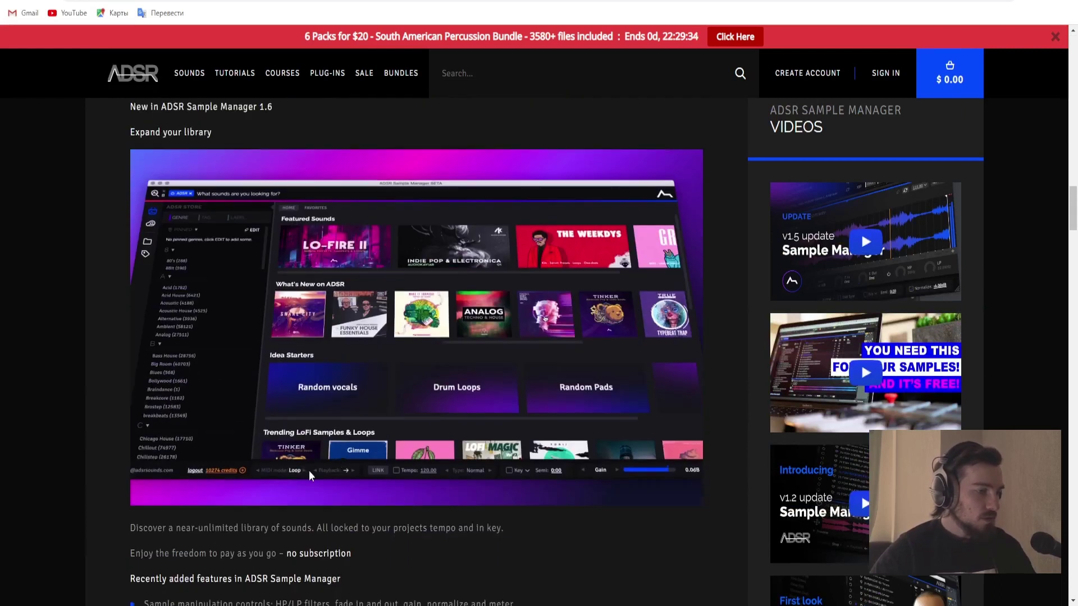
pyautogui.scroll(-9, 201, 474)
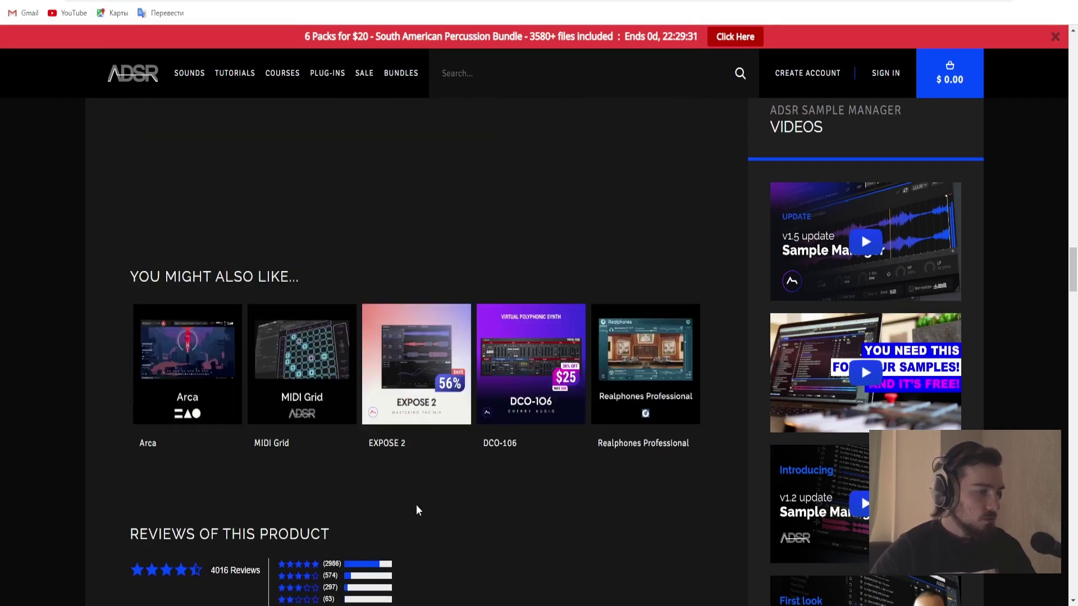
# Step: Revisit the version 1.6 and 1.7 release notes on the product page, working back toward the feature list
pyautogui.scroll(5, 416, 505)
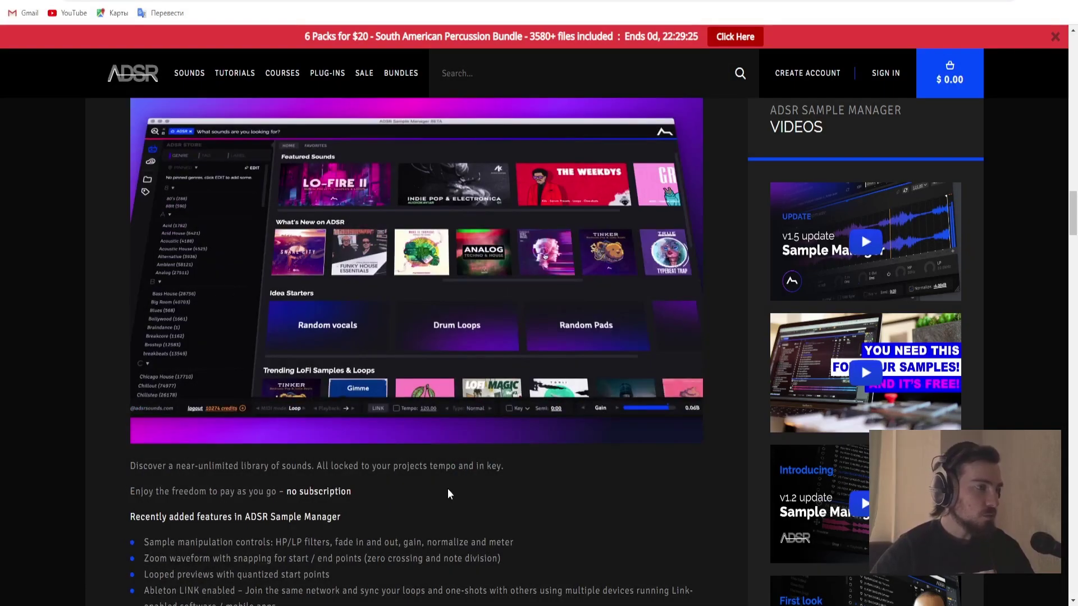
pyautogui.scroll(3, 439, 496)
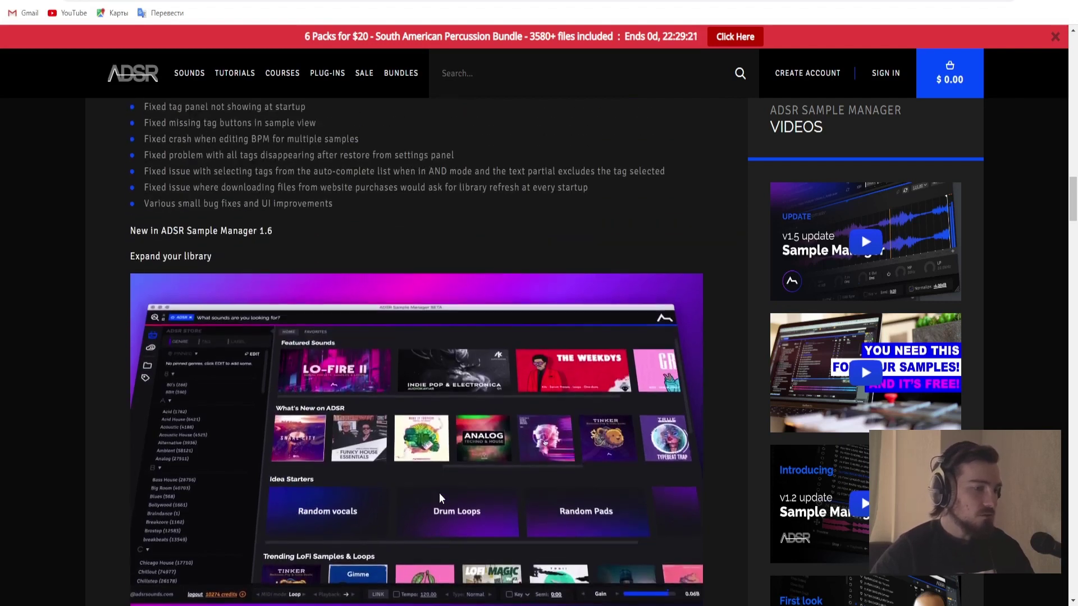
pyautogui.scroll(7, 440, 497)
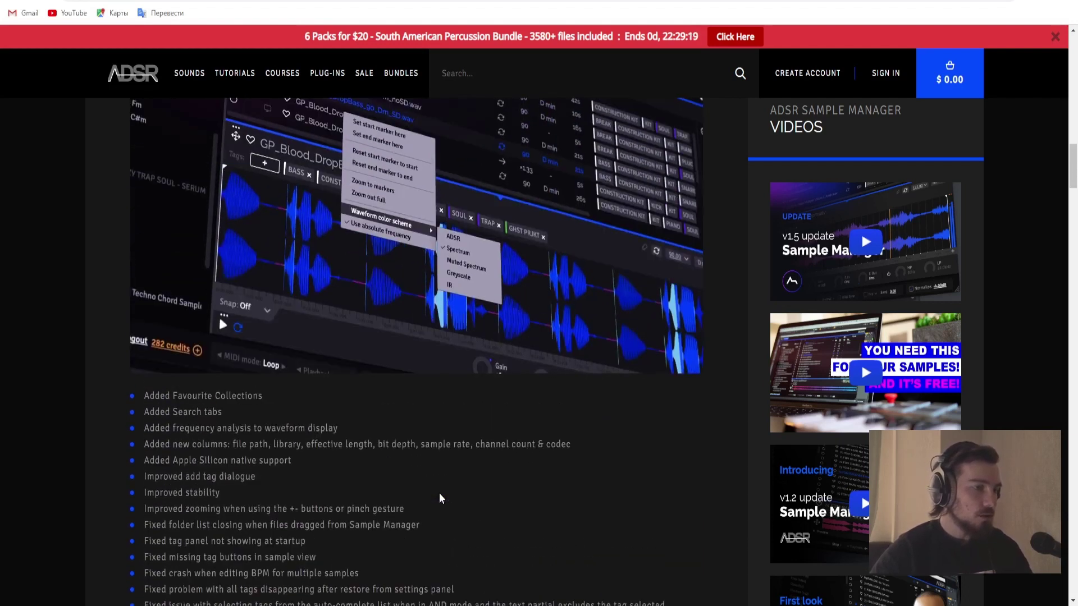
pyautogui.scroll(1, 438, 498)
pyautogui.scroll(15, 436, 498)
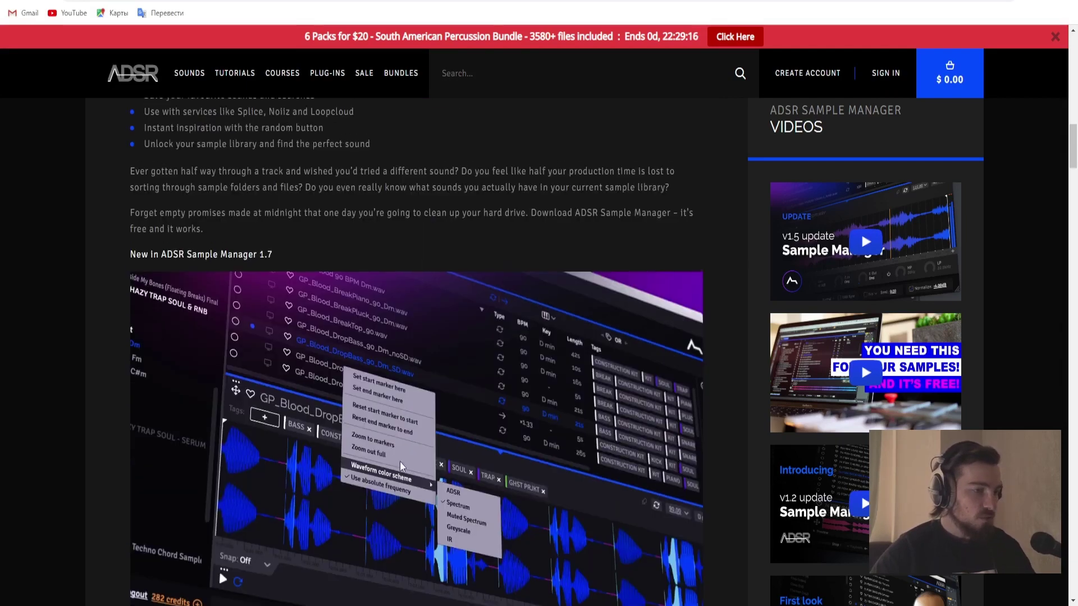
pyautogui.scroll(4, 614, 477)
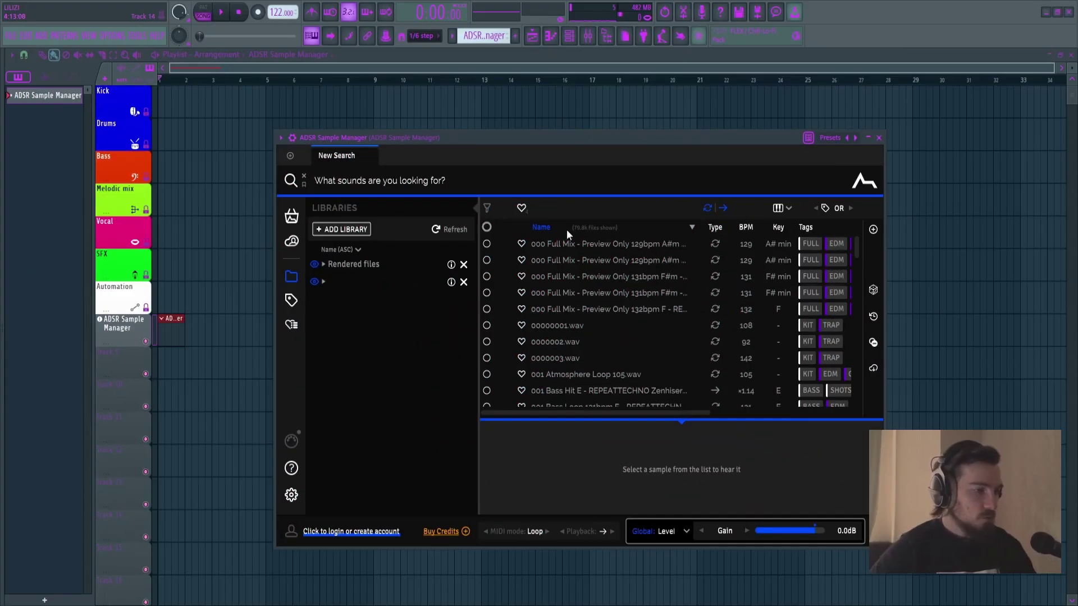
# Step: In FL Studio, load 001 Bass Hit E - REPEATTECHNO Zenhiser.wav in the Sample Manager's preview, and enlarge the plugin window and waveform area
pyautogui.moveTo(582, 145); pyautogui.dragTo(545, 115)
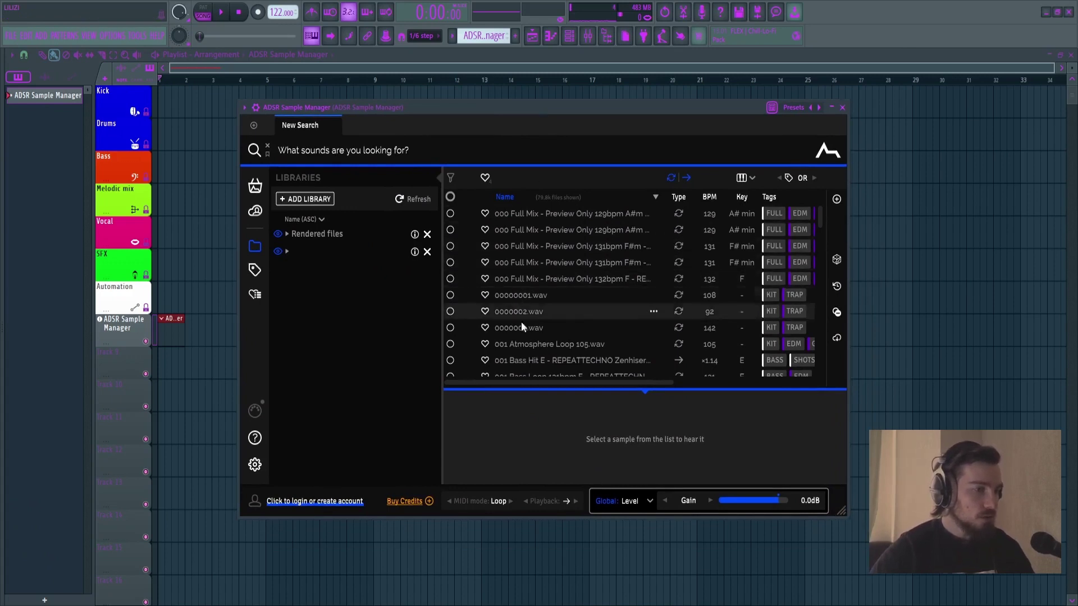
pyautogui.click(544, 362)
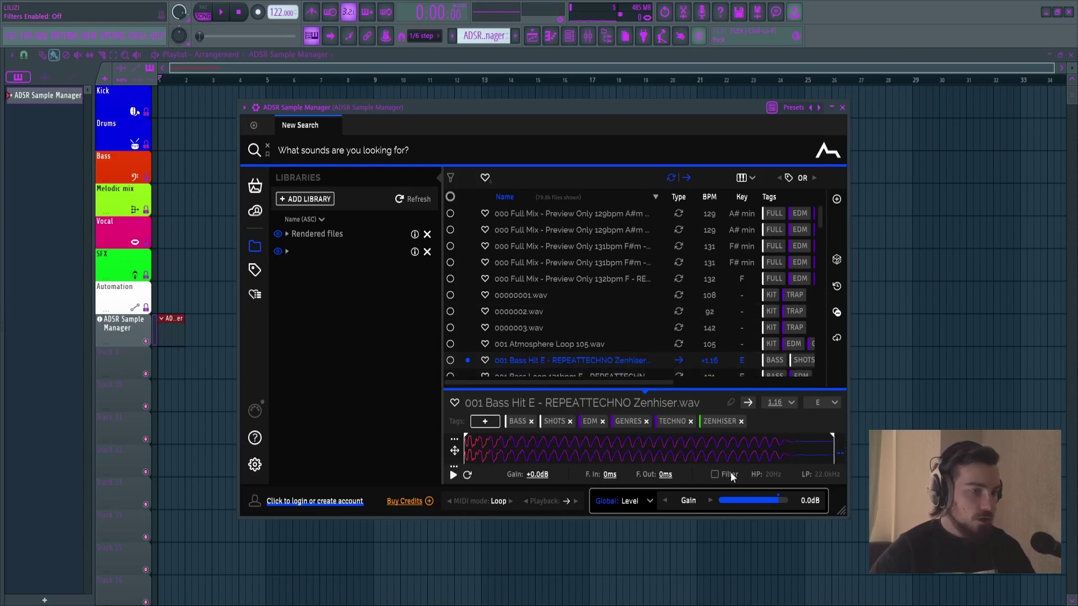
pyautogui.moveTo(842, 512); pyautogui.dragTo(926, 559)
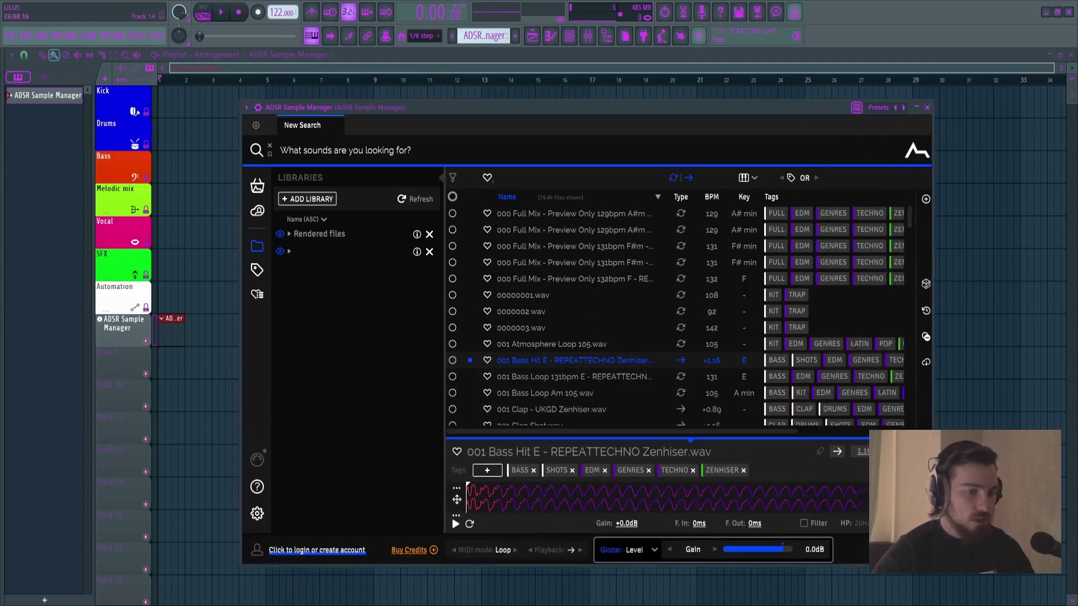
pyautogui.moveTo(773, 436); pyautogui.dragTo(771, 375)
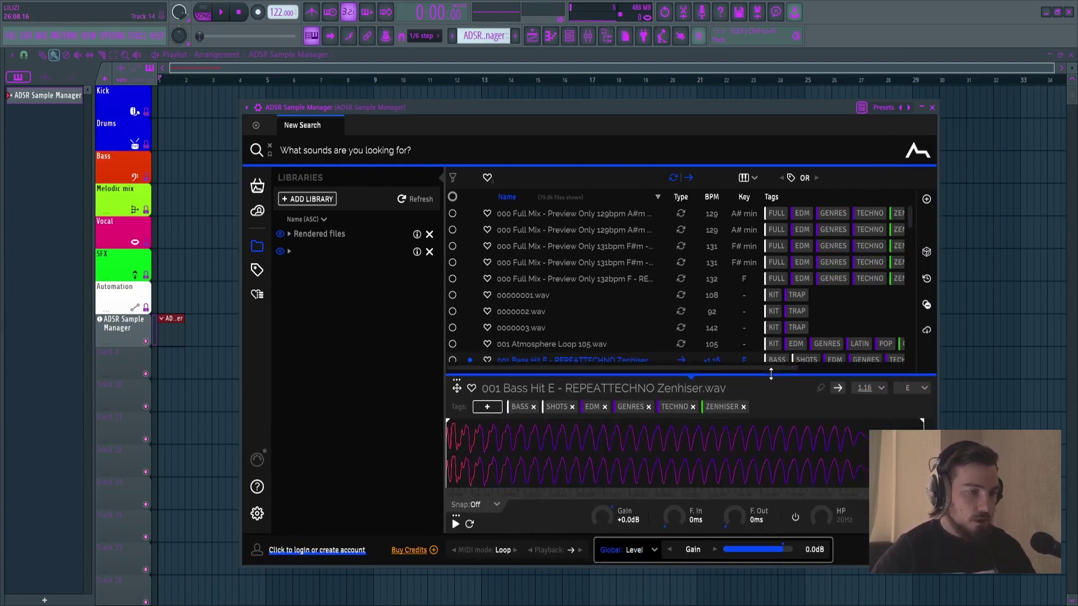
# Step: Reposition the Sample Manager window and shorten the bass hit's playback region to about the first half of its waveform
pyautogui.moveTo(520, 106); pyautogui.dragTo(447, 75)
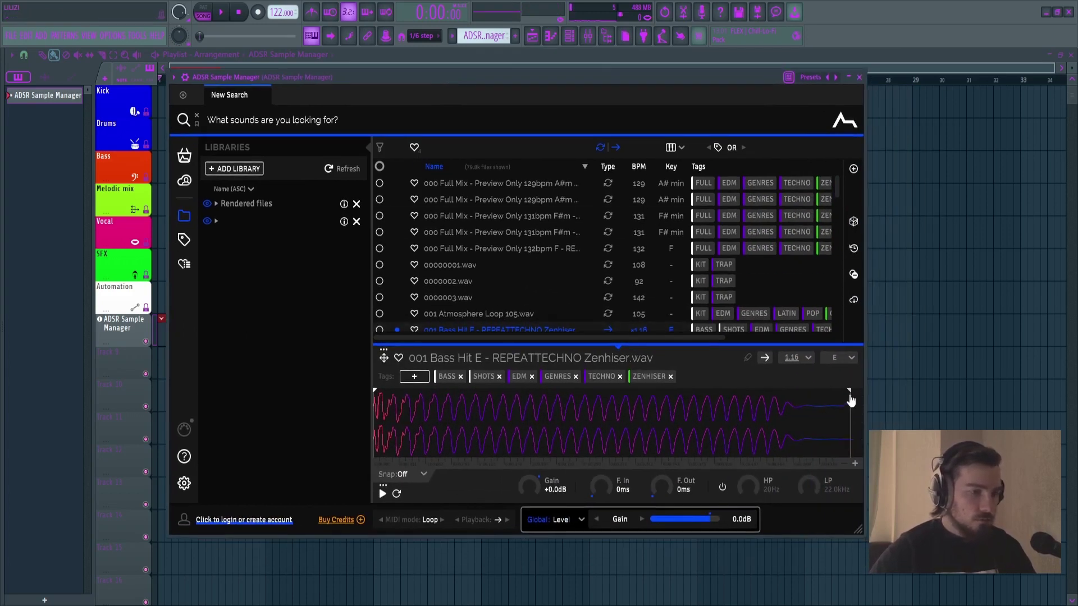
pyautogui.moveTo(849, 399); pyautogui.dragTo(478, 404)
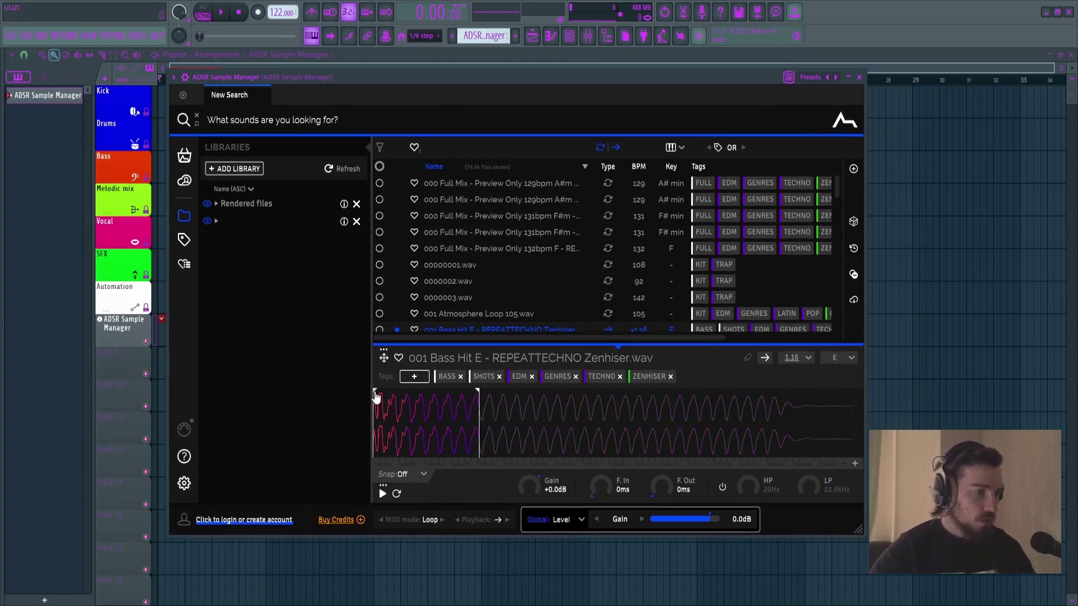
pyautogui.moveTo(376, 396)
pyautogui.mouseDown()
pyautogui.moveTo(412, 398)
pyautogui.moveTo(373, 397)
pyautogui.mouseUp()
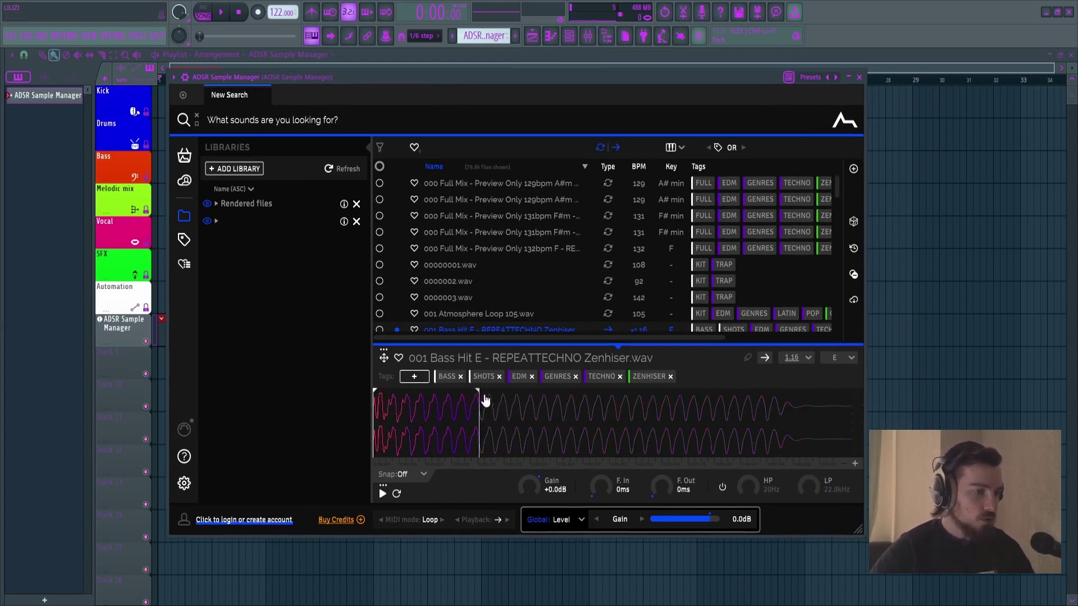
pyautogui.moveTo(485, 399); pyautogui.dragTo(597, 400)
# Step: Filter the sample list to loops only, then preview 001 Vox Loop Am 105 (dry).wav and stop its playback
pyautogui.click(613, 148)
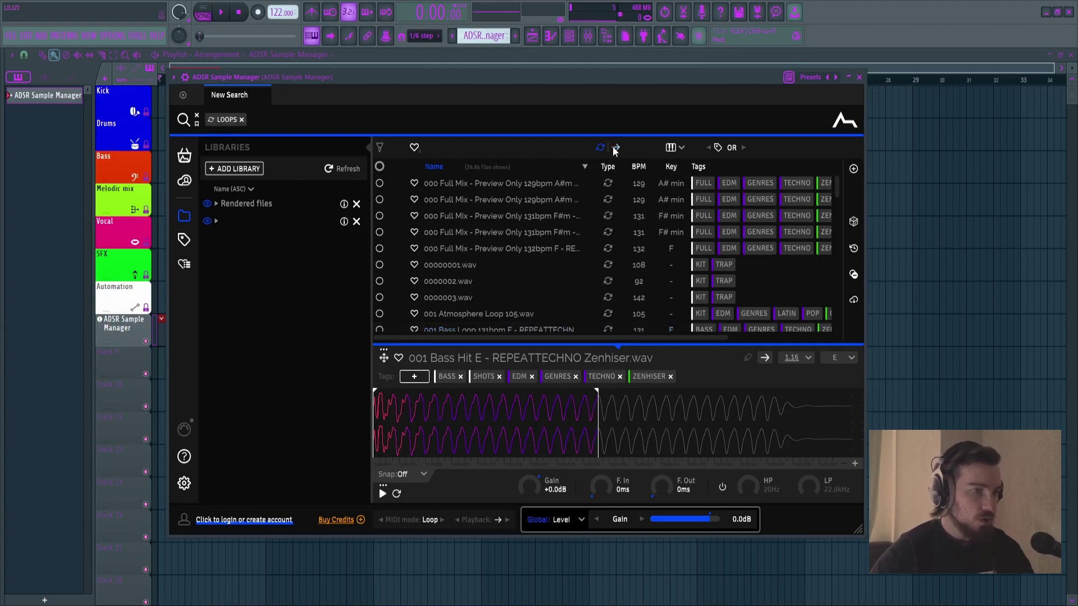
pyautogui.scroll(-10, 502, 291)
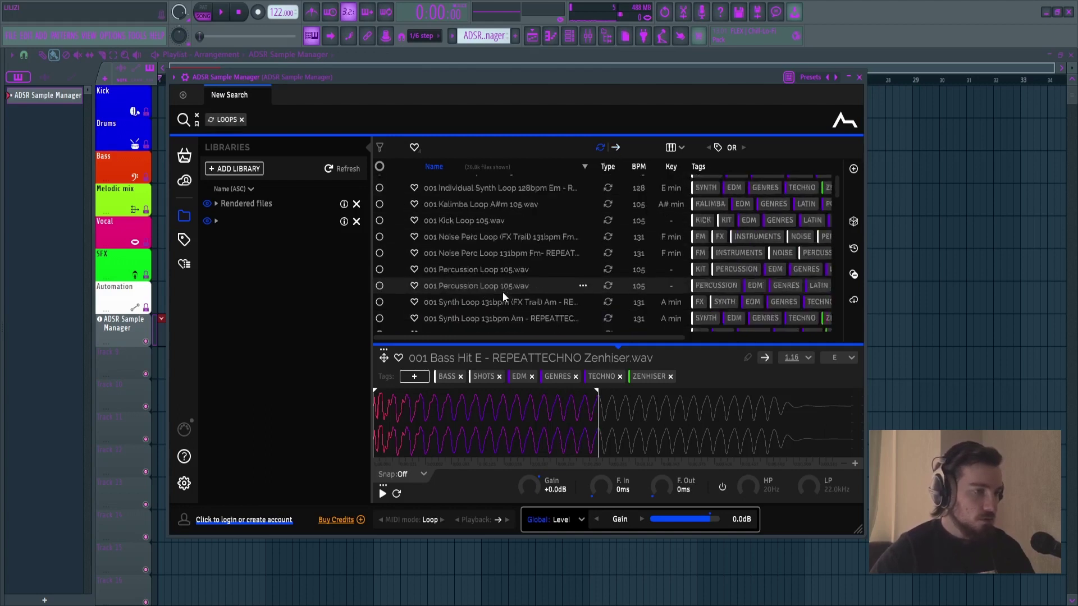
pyautogui.click(459, 297)
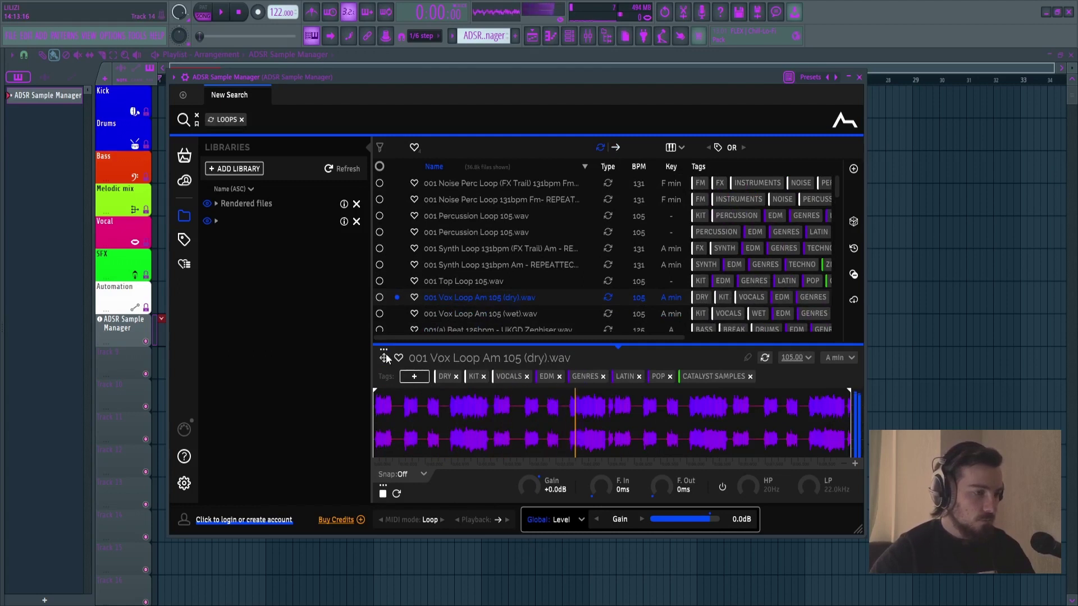
pyautogui.click(383, 495)
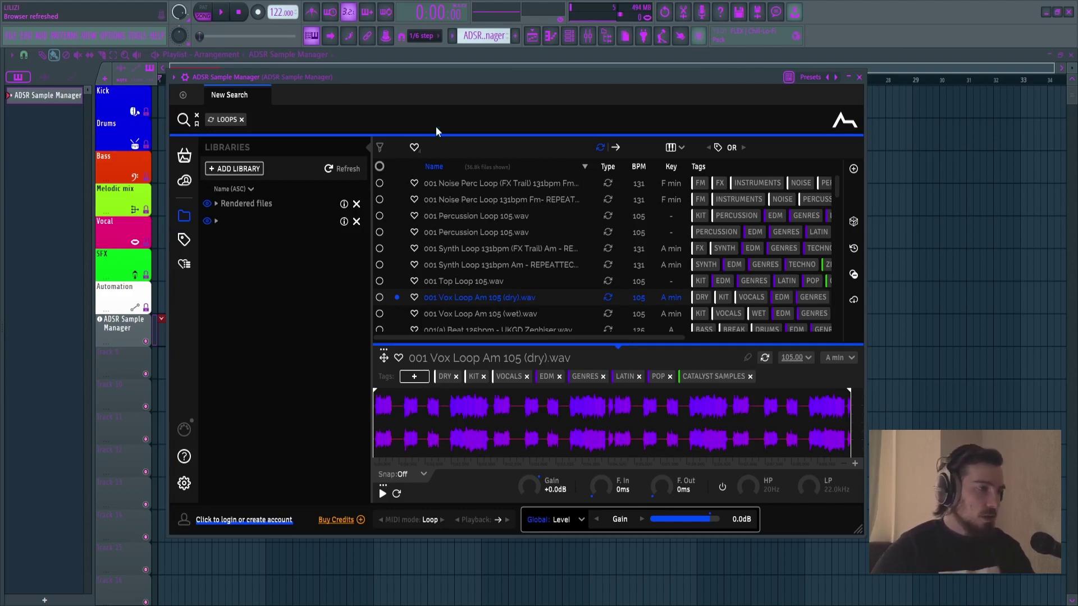
# Step: Move the Sample Manager window lower over the playlist and collapse its libraries pane
pyautogui.moveTo(450, 82); pyautogui.dragTo(469, 116)
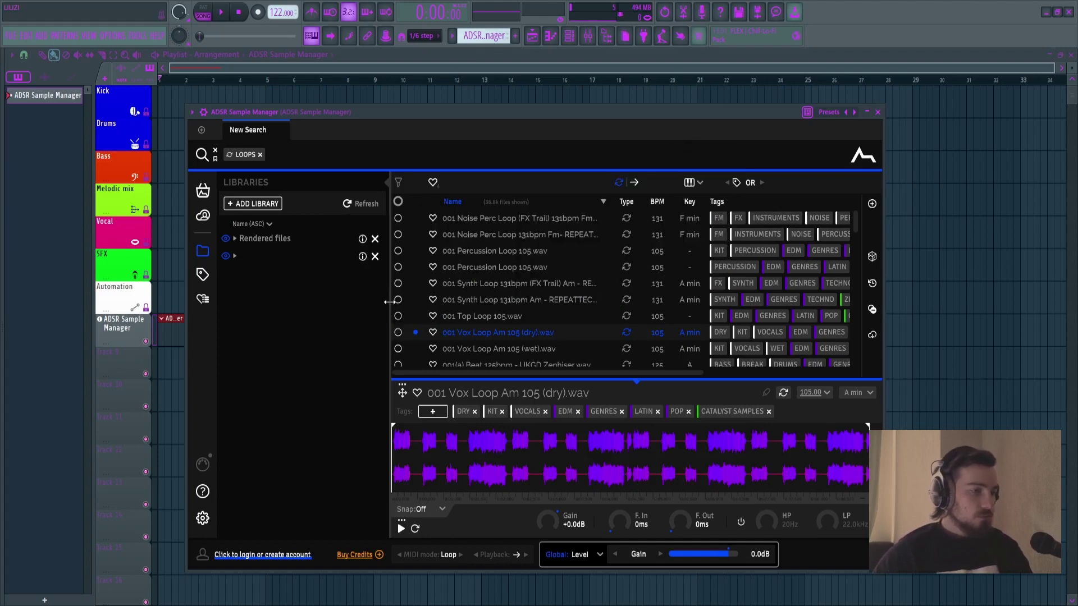
pyautogui.moveTo(389, 302); pyautogui.dragTo(366, 308)
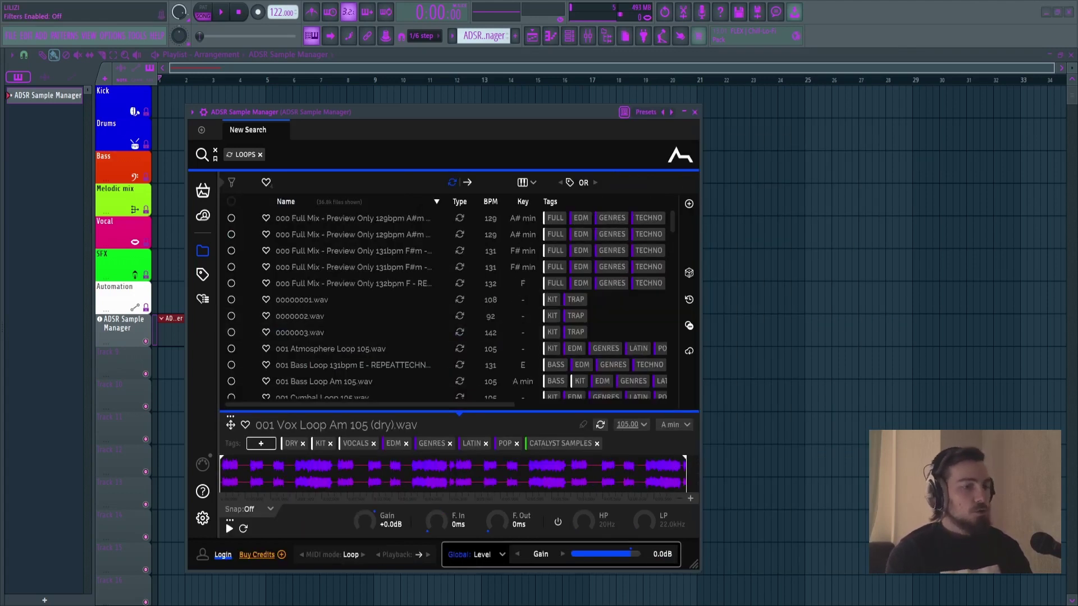